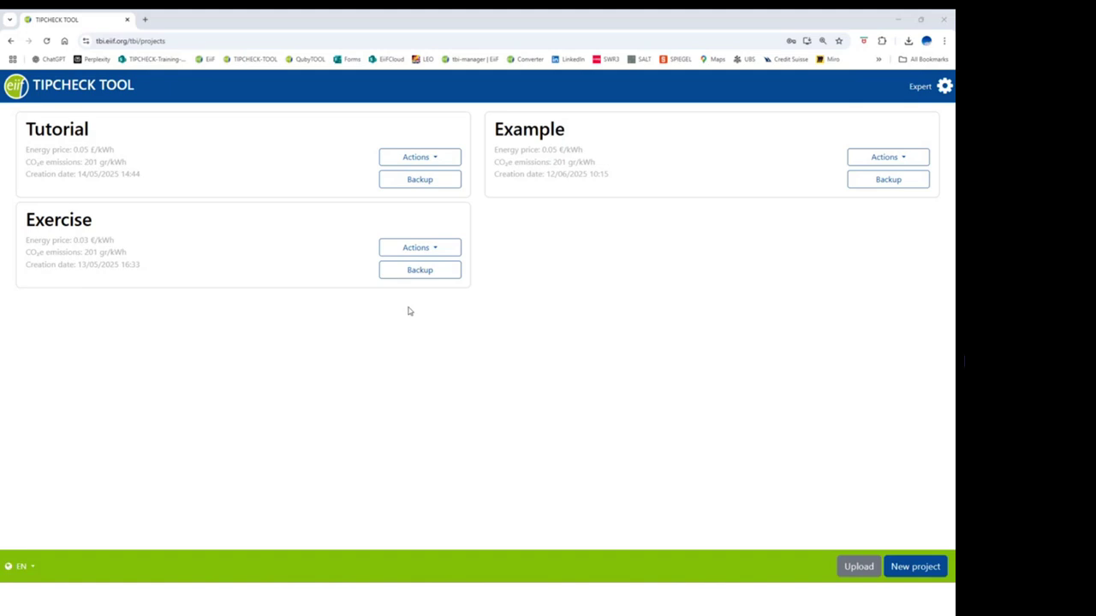
# Step: Back up the Exercise project as a TBI file in the Plant-Room folder
pyautogui.click(422, 270)
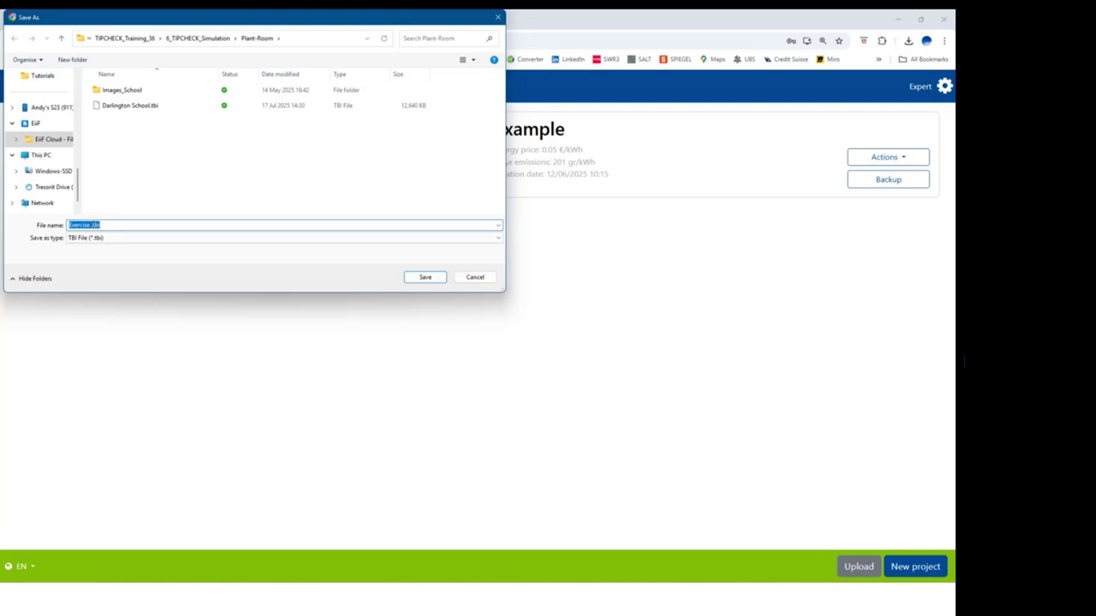
pyautogui.click(421, 277)
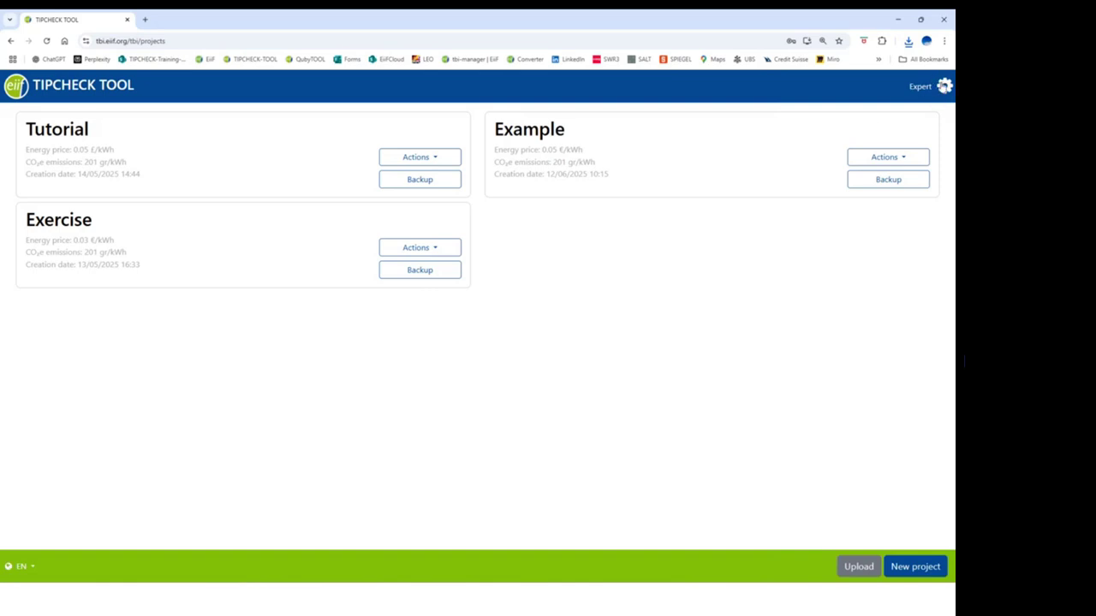
# Step: Clear the browser data from the user profile, deleting all stored projects
pyautogui.click(944, 86)
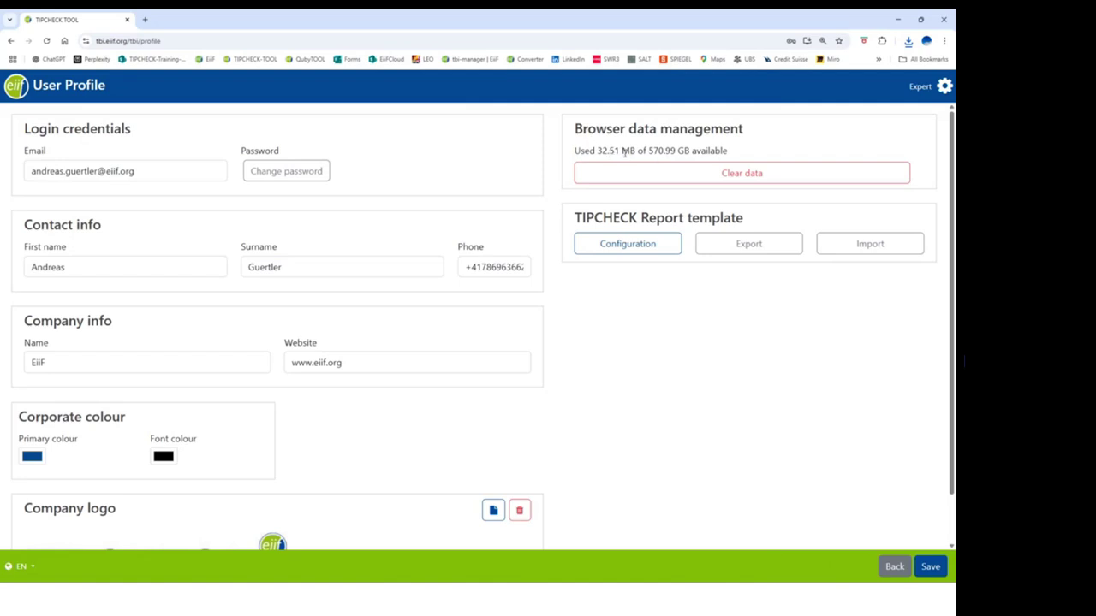
pyautogui.click(749, 173)
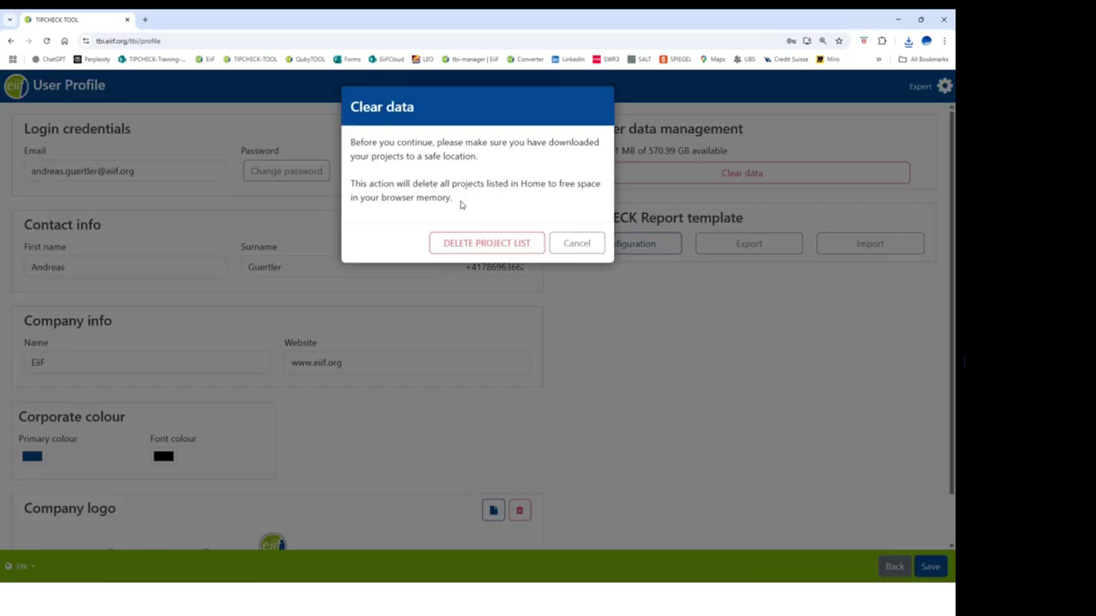
pyautogui.click(516, 246)
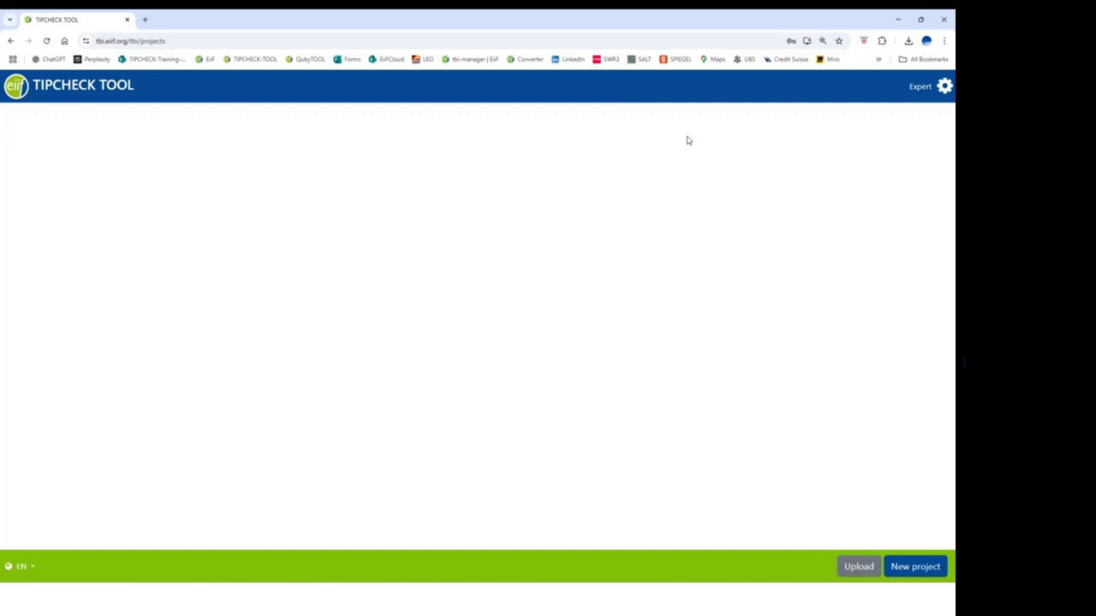
# Step: Upload the backup "Exercise .tbi" from 2505_TIP_36th_EN_UK > TIPCHECK_Training_36 > 6_TIPCHECK_Simulation > Plant-Room
pyautogui.click(854, 569)
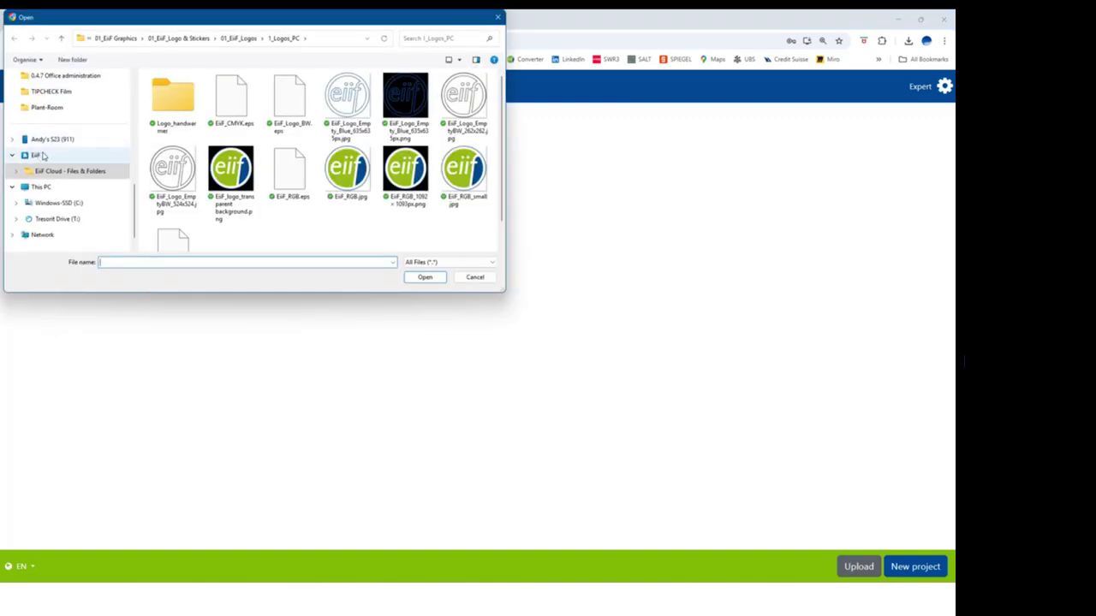
pyautogui.scroll(3, 43, 155)
pyautogui.click(67, 171)
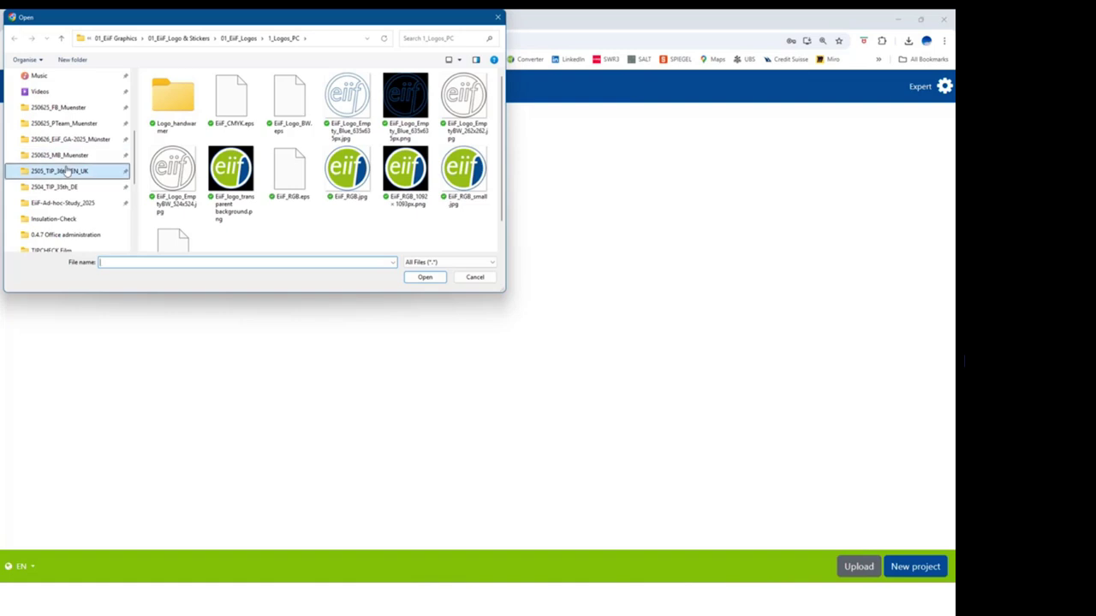
pyautogui.click(154, 122)
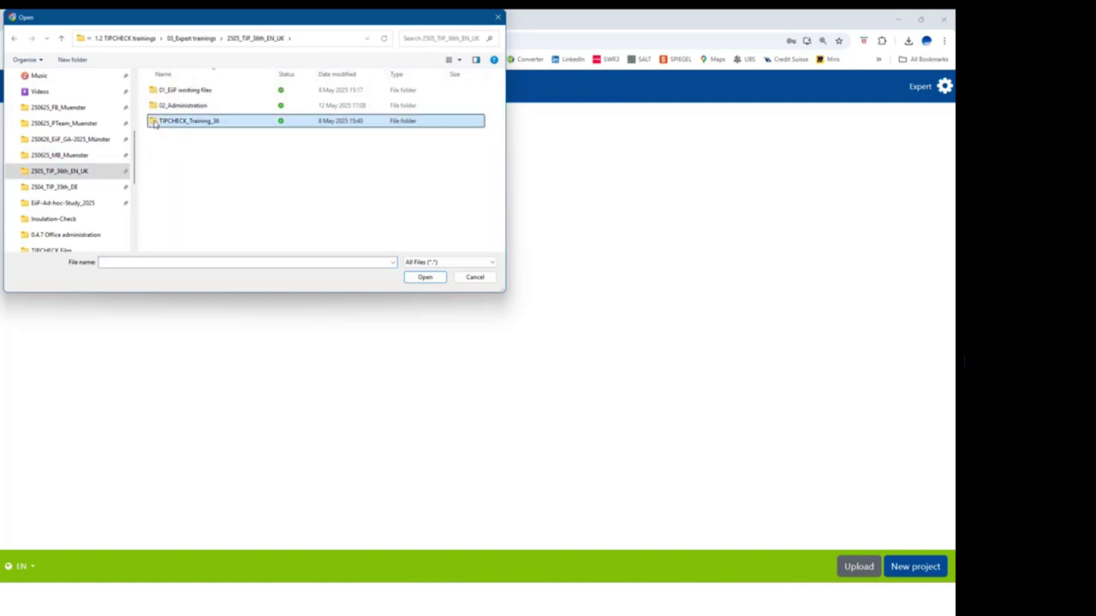
pyautogui.doubleClick(174, 125)
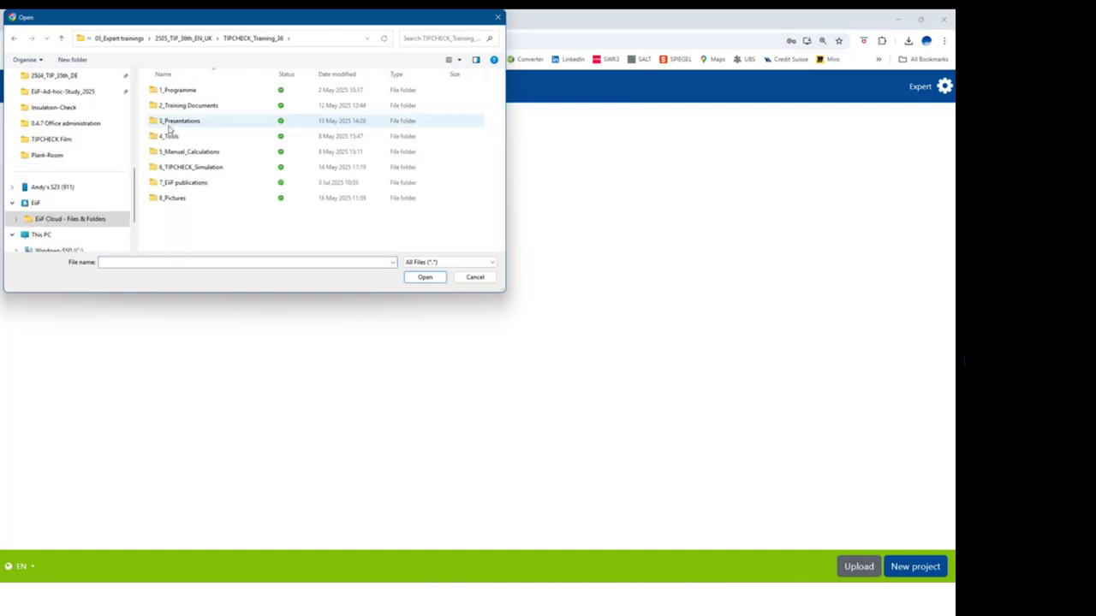
pyautogui.doubleClick(179, 168)
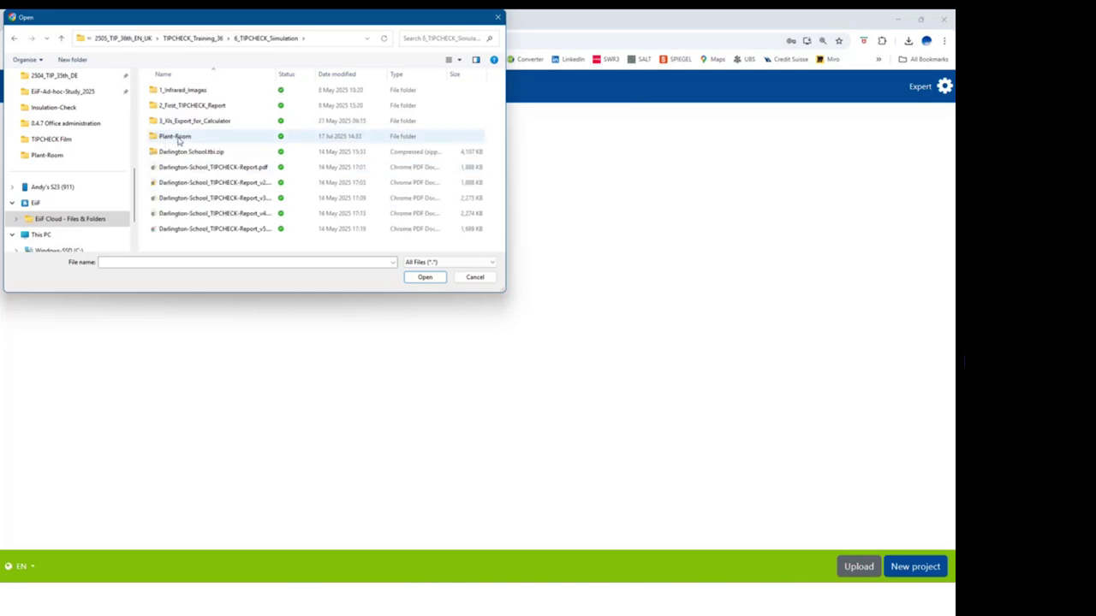
pyautogui.doubleClick(177, 136)
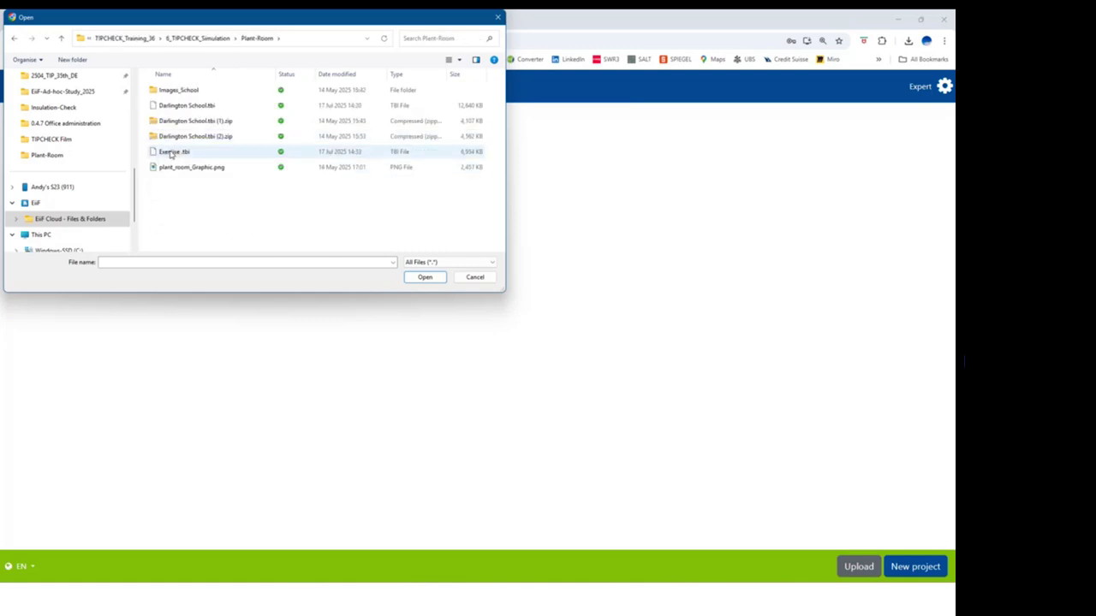
pyautogui.doubleClick(177, 153)
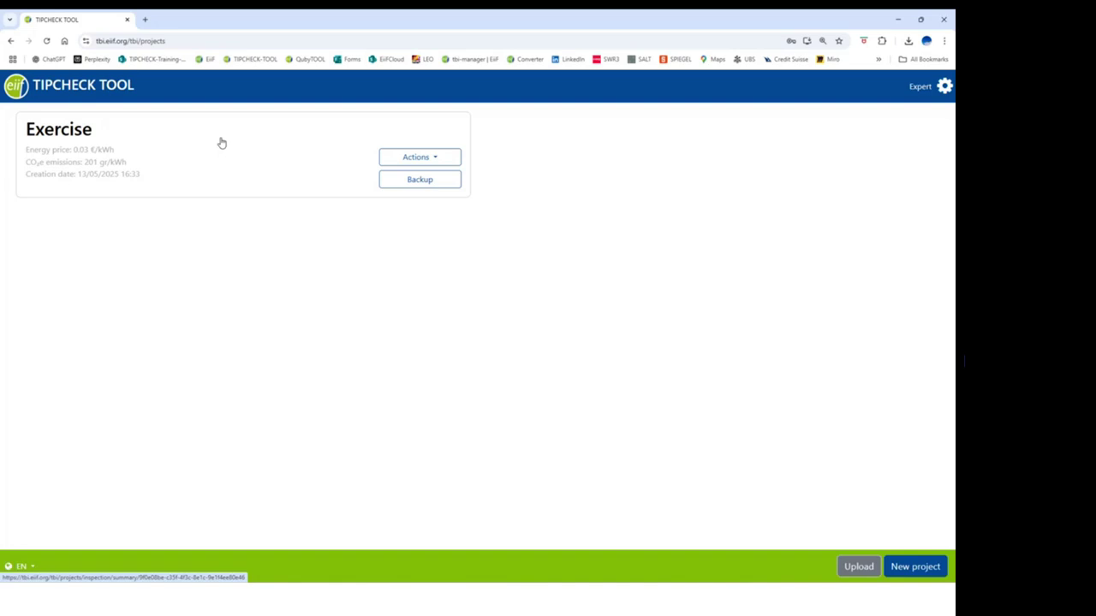
# Step: Open the Exercise project's summary and look through its component list
pyautogui.click(426, 159)
pyautogui.click(422, 200)
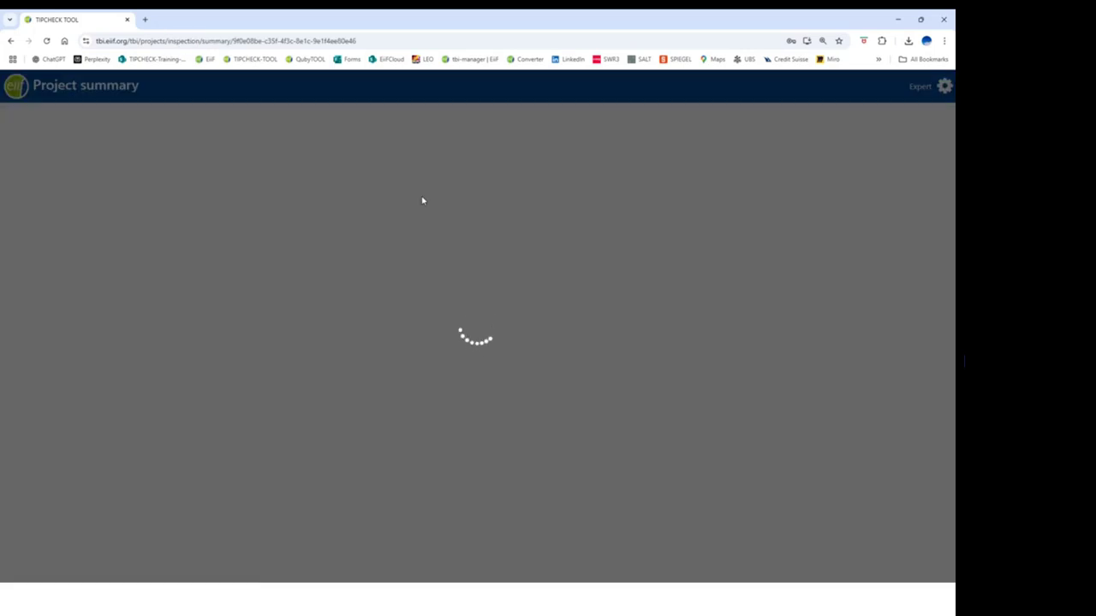
pyautogui.scroll(-2, 66, 206)
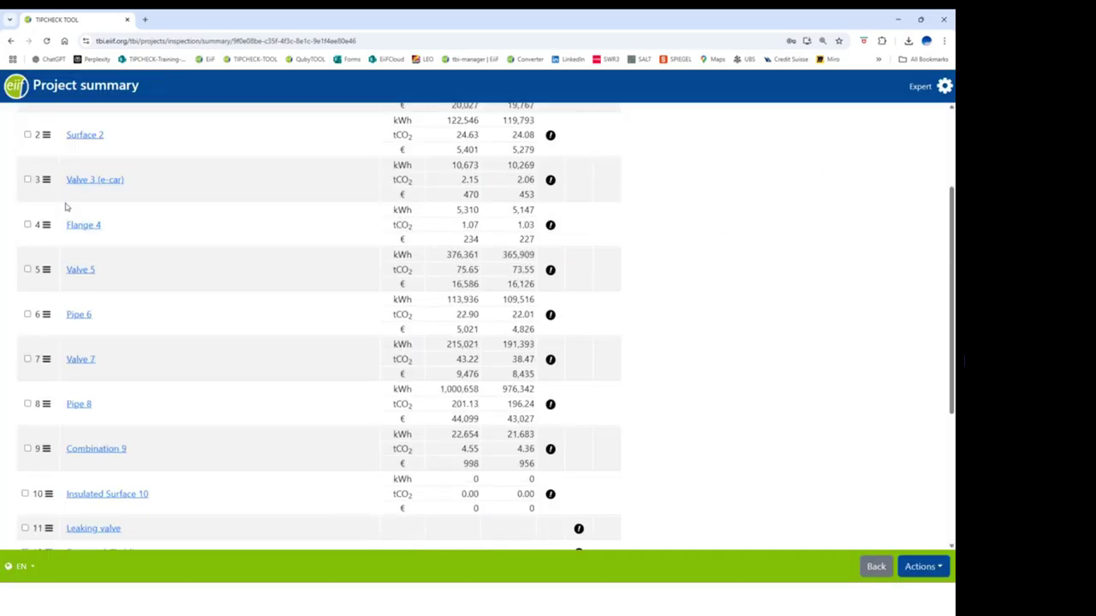
pyautogui.scroll(-3, 66, 206)
pyautogui.scroll(5, 101, 188)
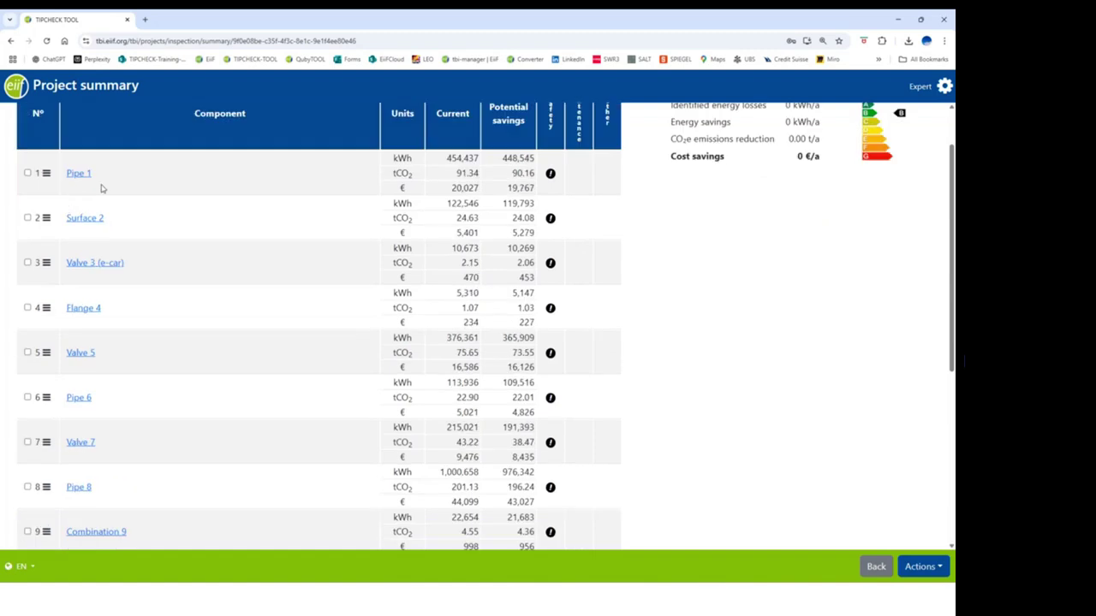
# Step: Open component Pipe 1, save it with its existing inputs, and return to the project summary
pyautogui.click(79, 174)
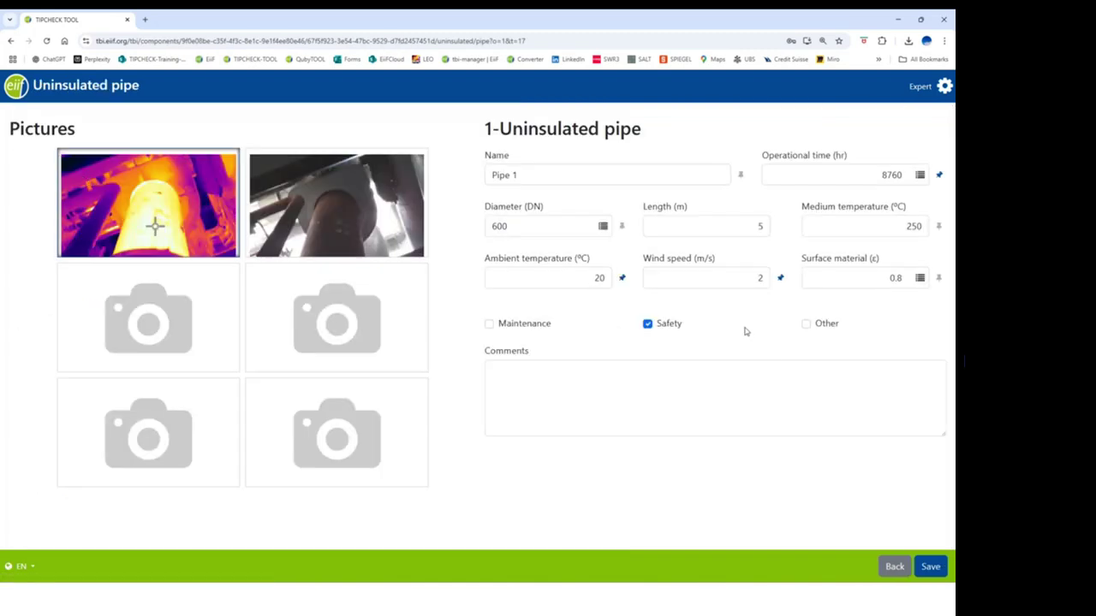
pyautogui.click(924, 569)
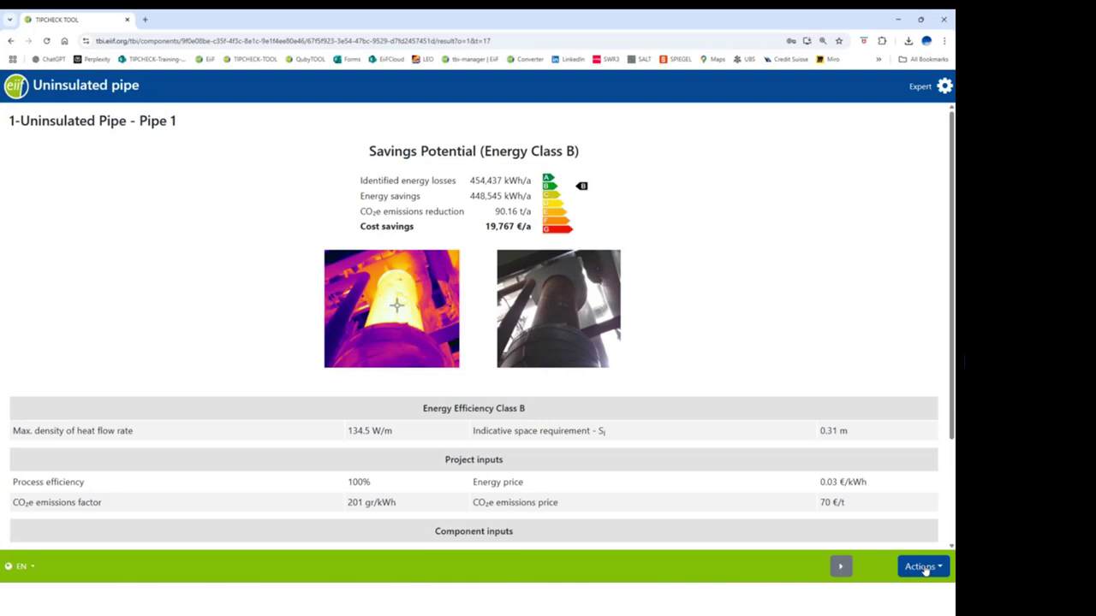
pyautogui.click(923, 568)
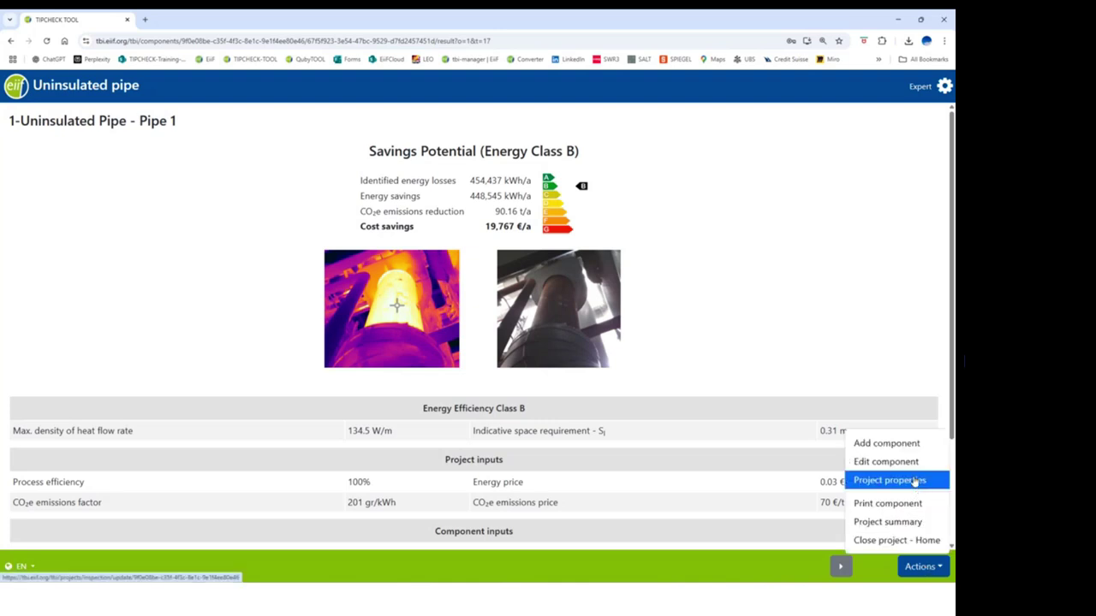
pyautogui.click(912, 525)
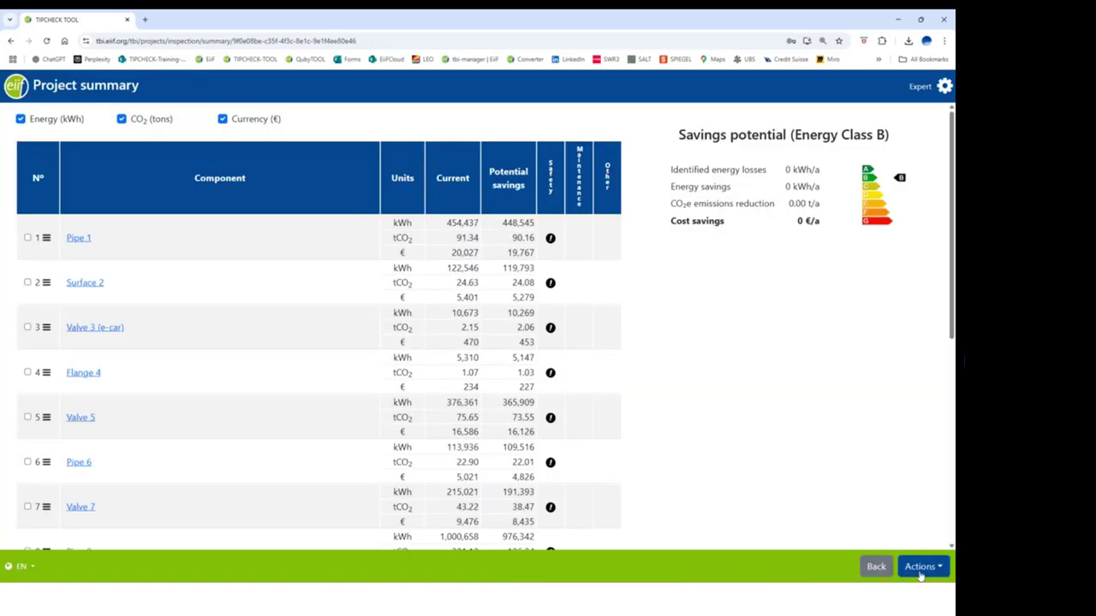
# Step: Download the project file as a backup named Exercise.tbi in the Plant-Room folder
pyautogui.click(920, 577)
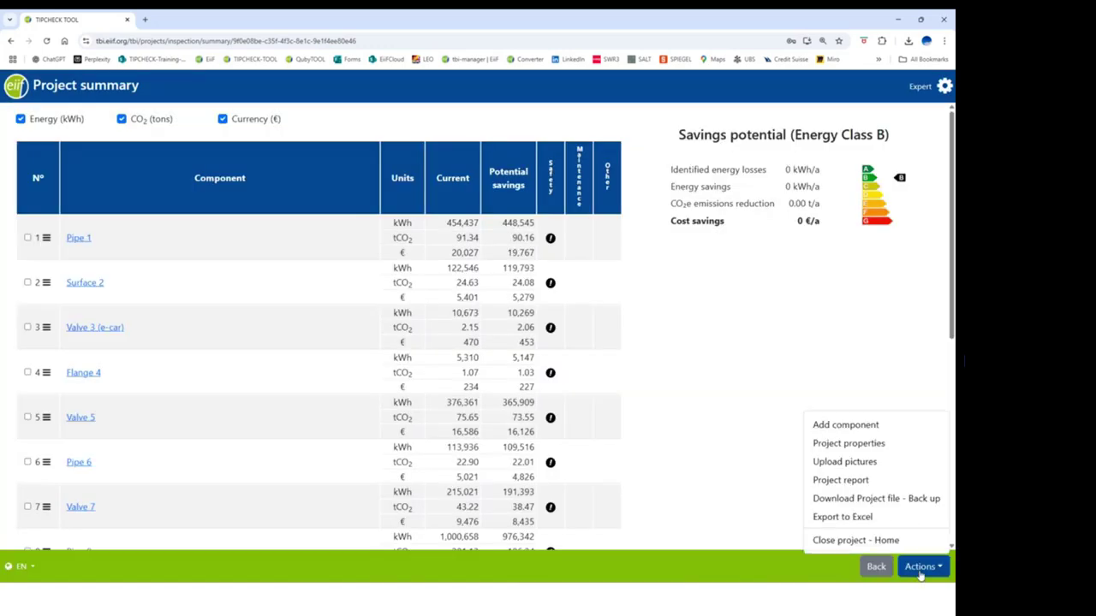
pyautogui.click(868, 503)
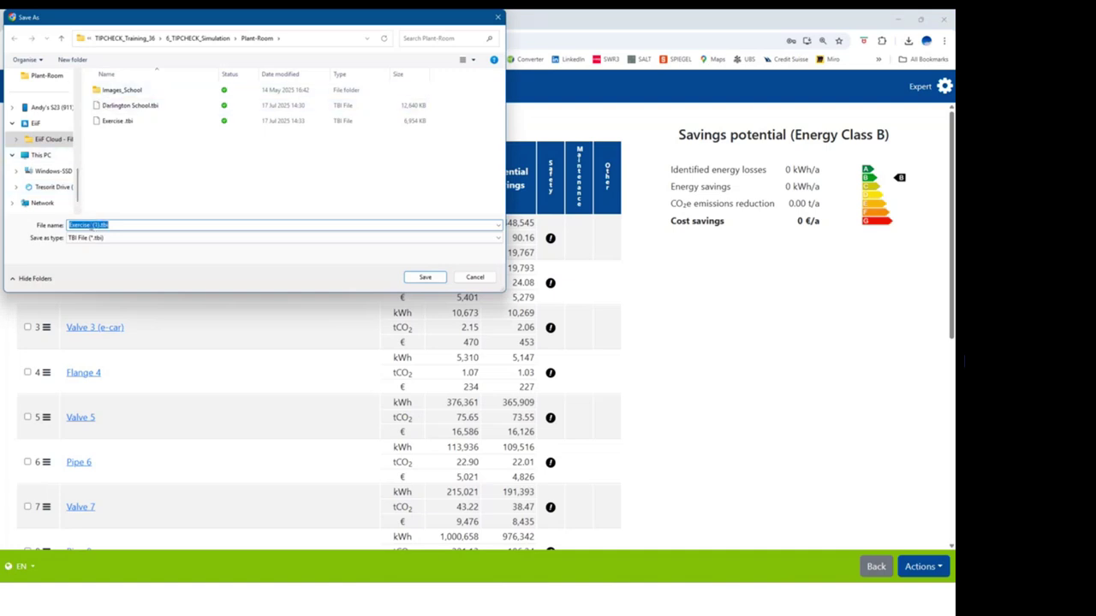
pyautogui.moveTo(89, 225); pyautogui.dragTo(100, 225)
pyautogui.press('BackSpace')
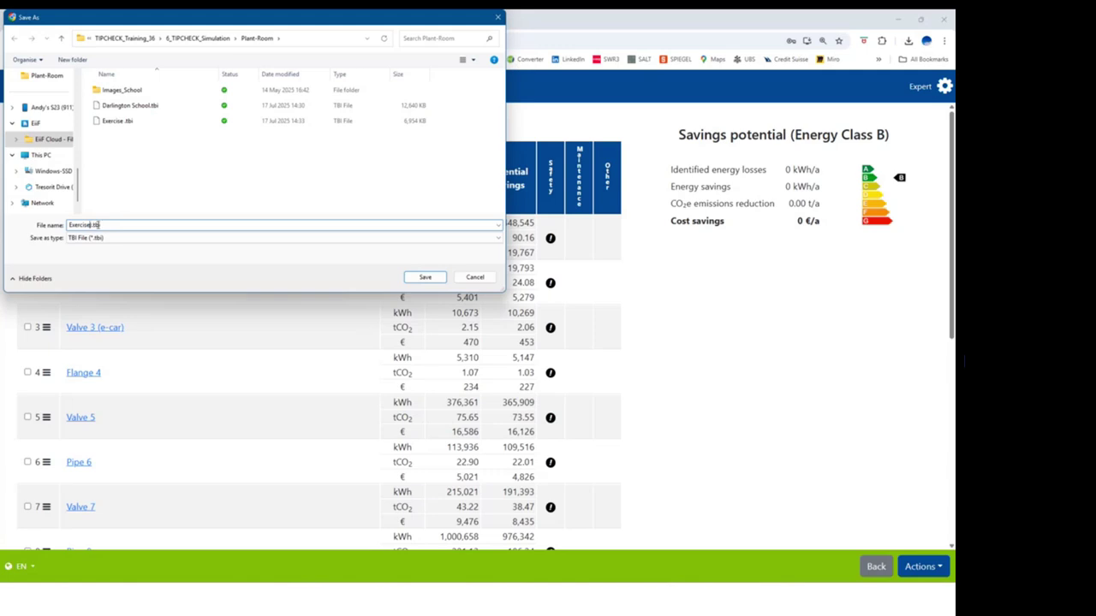
pyautogui.click(426, 278)
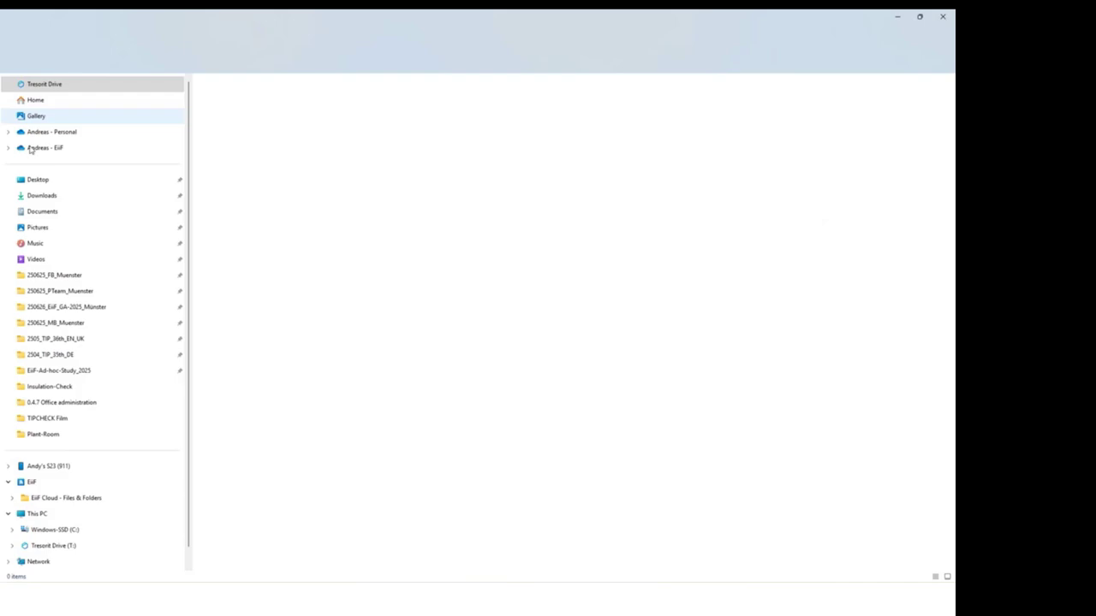
# Step: In File Explorer, open the Plant-Room folder under 2505_TIP_36th_EN_UK > TIPCHECK_Training_36 > 6_TIPCHECK_Simulation
pyautogui.click(64, 336)
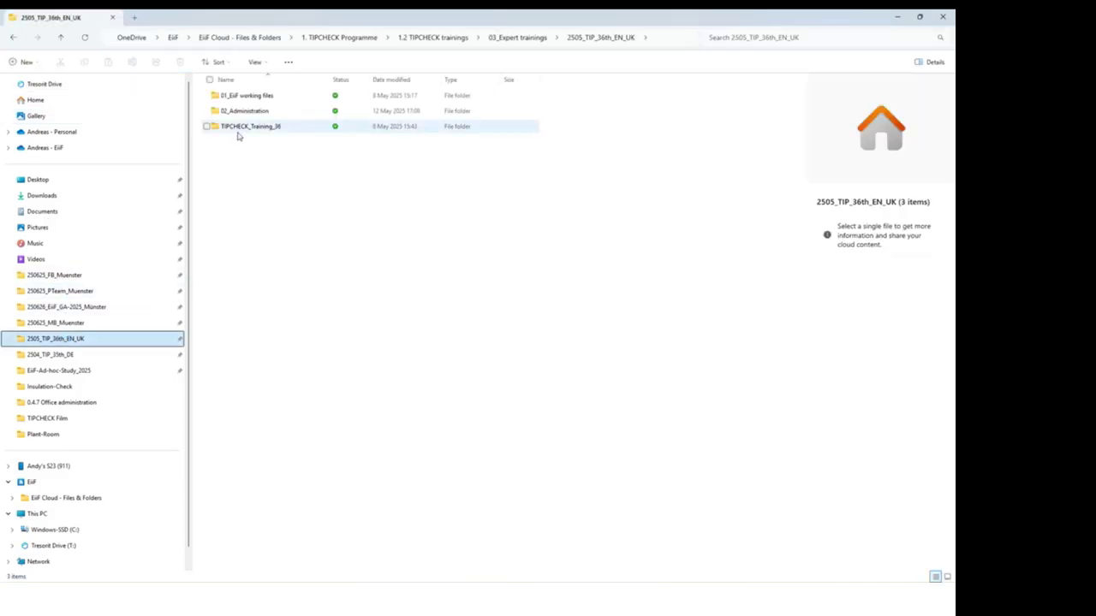
pyautogui.click(238, 130)
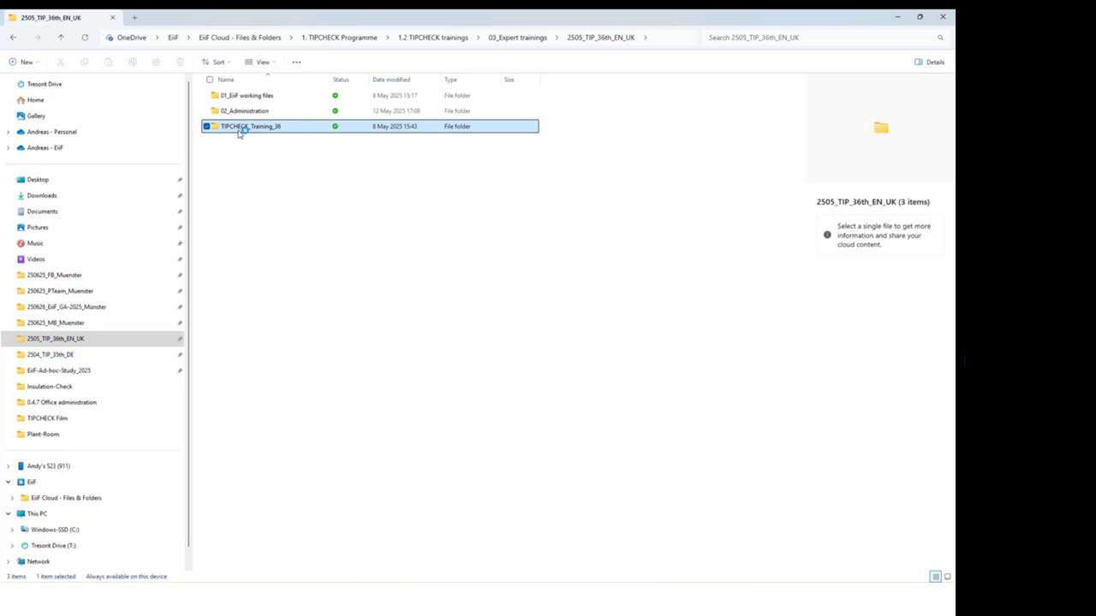
pyautogui.doubleClick(239, 130)
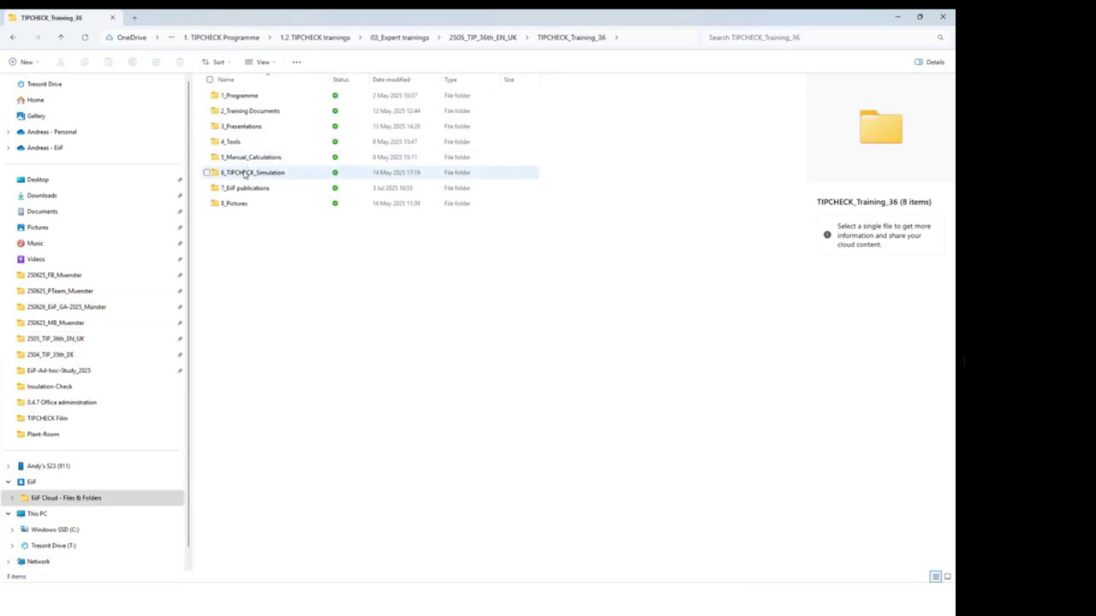
pyautogui.click(245, 174)
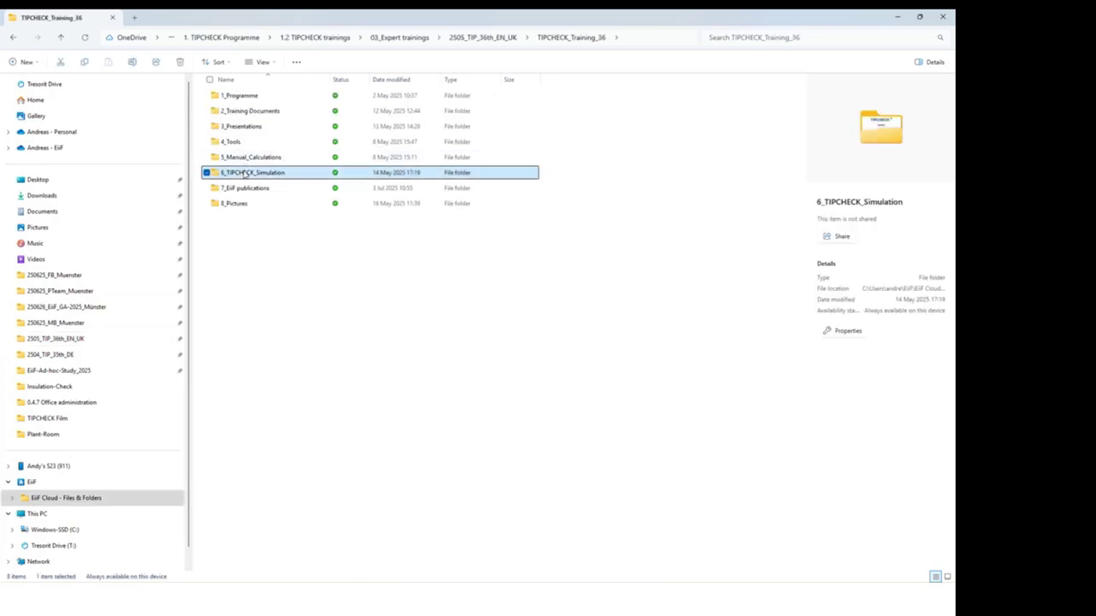
pyautogui.doubleClick(245, 174)
pyautogui.click(232, 144)
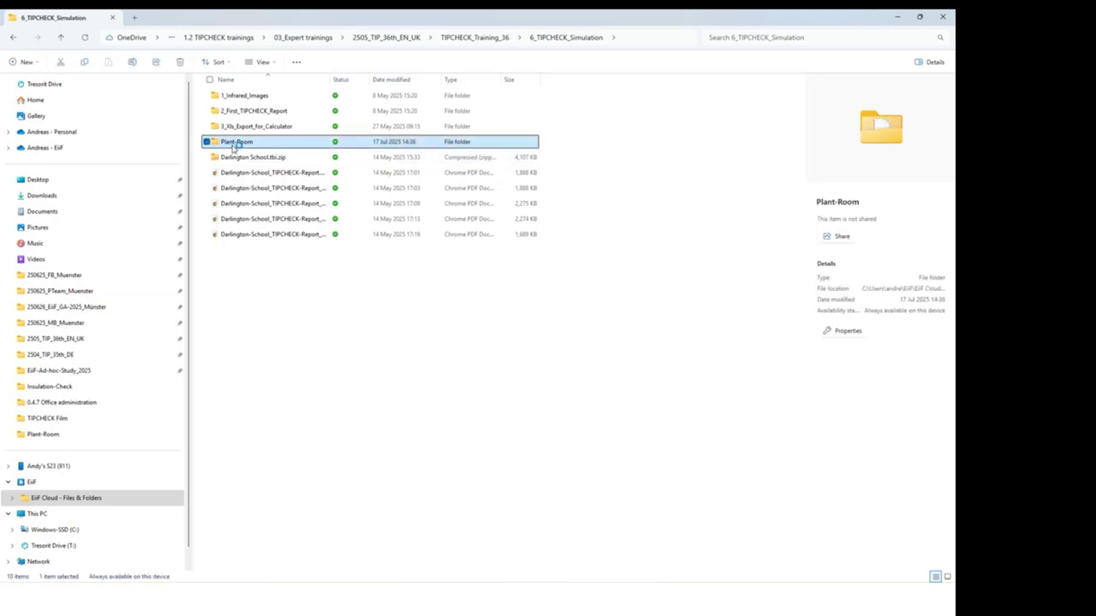
pyautogui.doubleClick(232, 144)
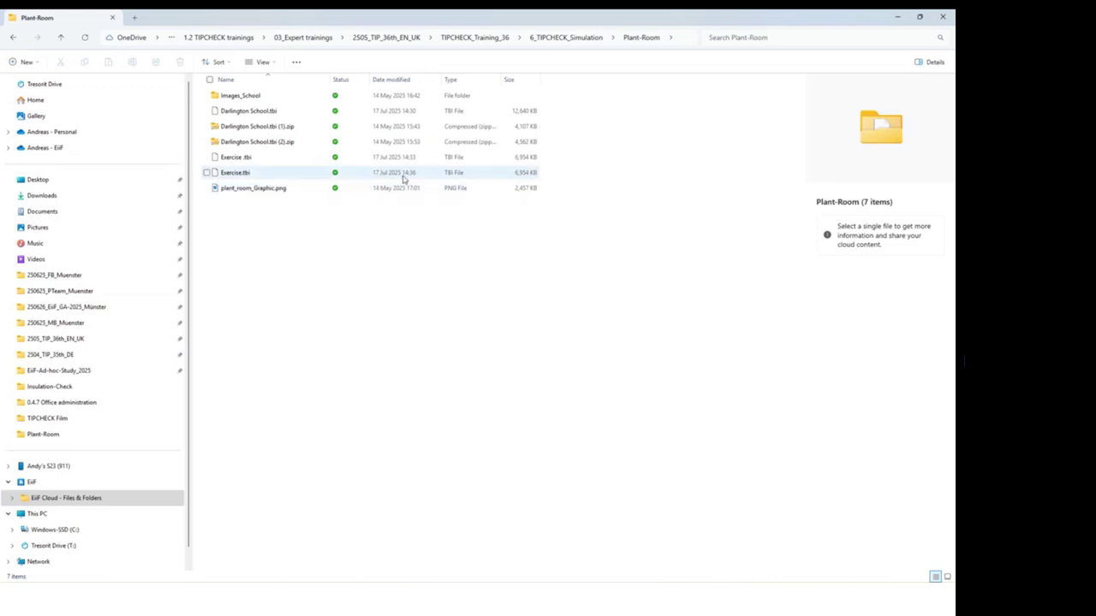
# Step: Delete the older backup "Exercise .tbi" from the Plant-Room folder for everyone
pyautogui.click(231, 159)
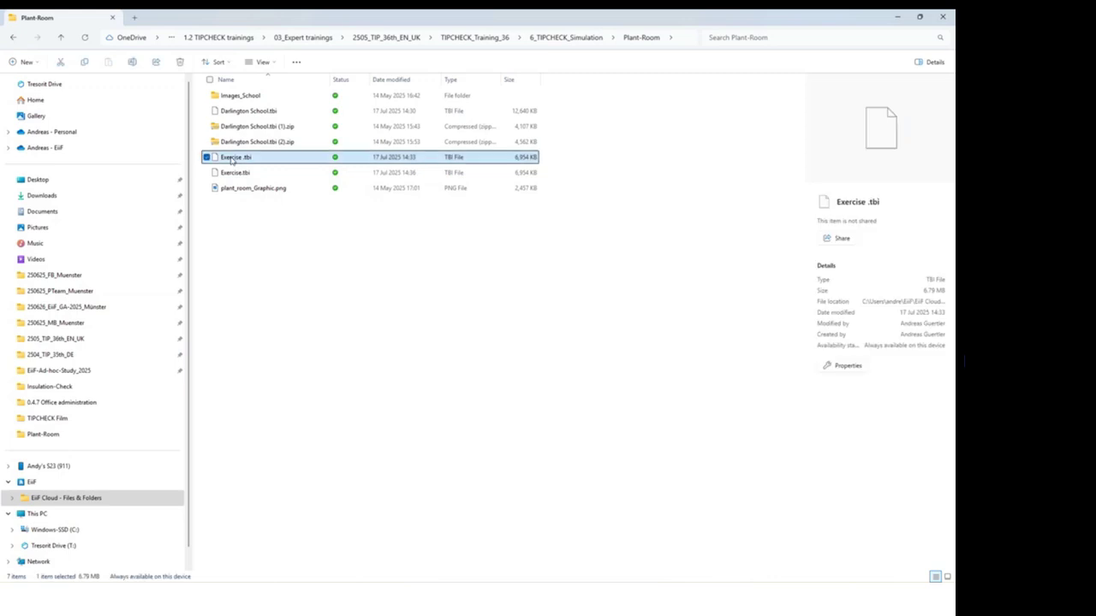
pyautogui.press('Delete')
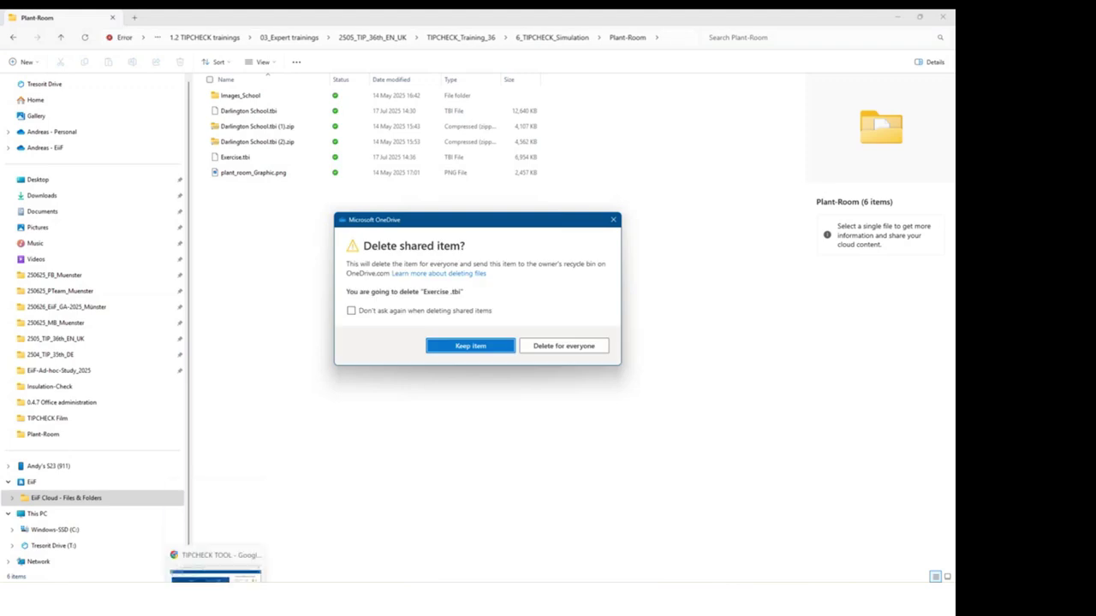
pyautogui.click(562, 345)
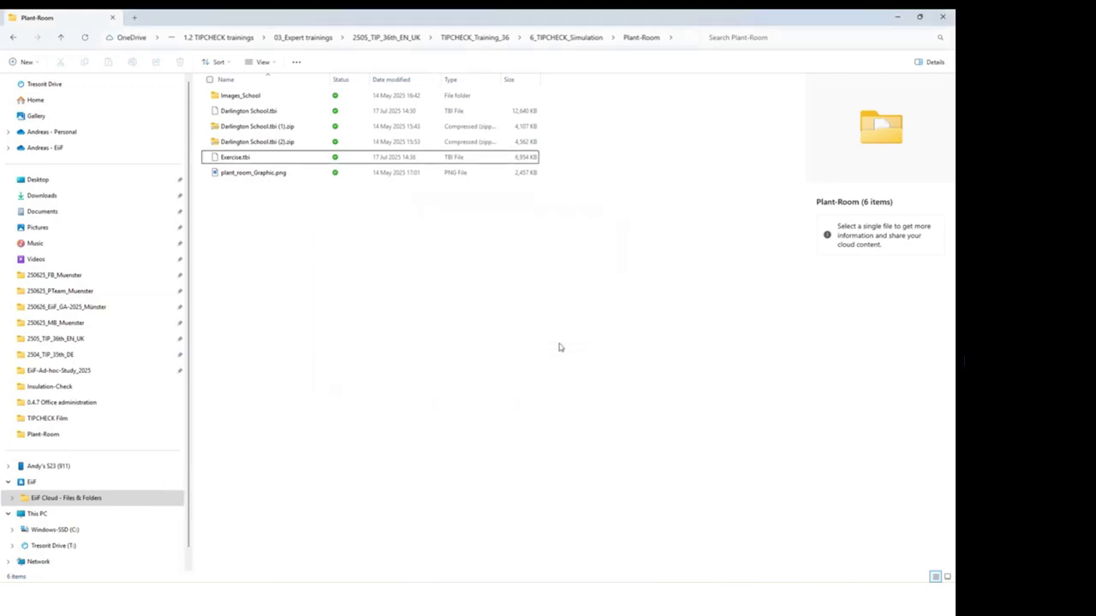
# Step: Switch back to TIPCHECK TOOL in the browser and close the Exercise project to the home page
pyautogui.moveTo(215, 595)
pyautogui.click(212, 571)
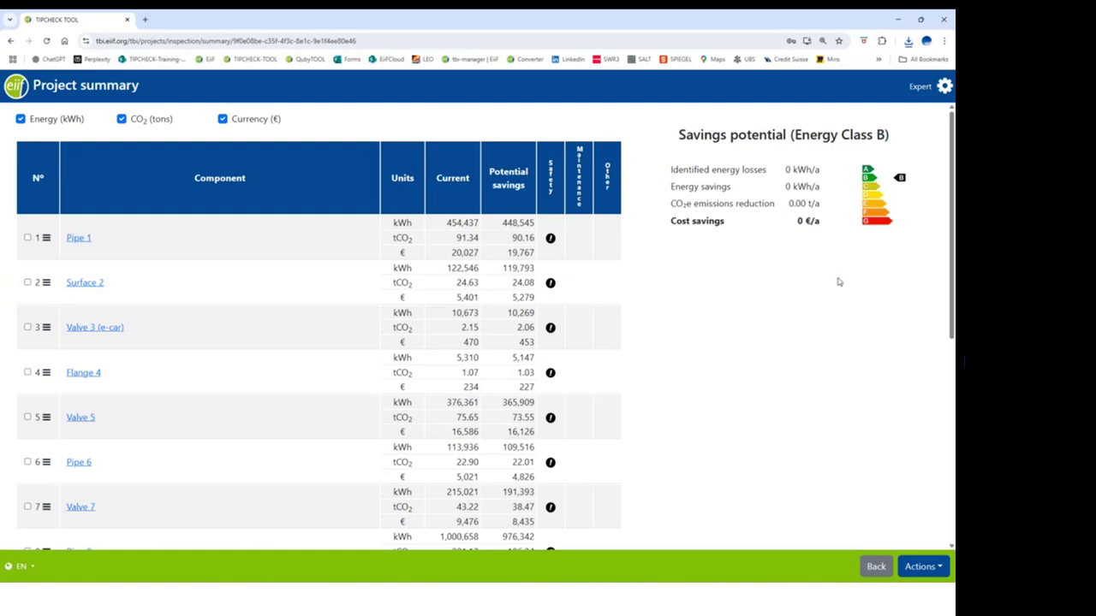
pyautogui.click(921, 567)
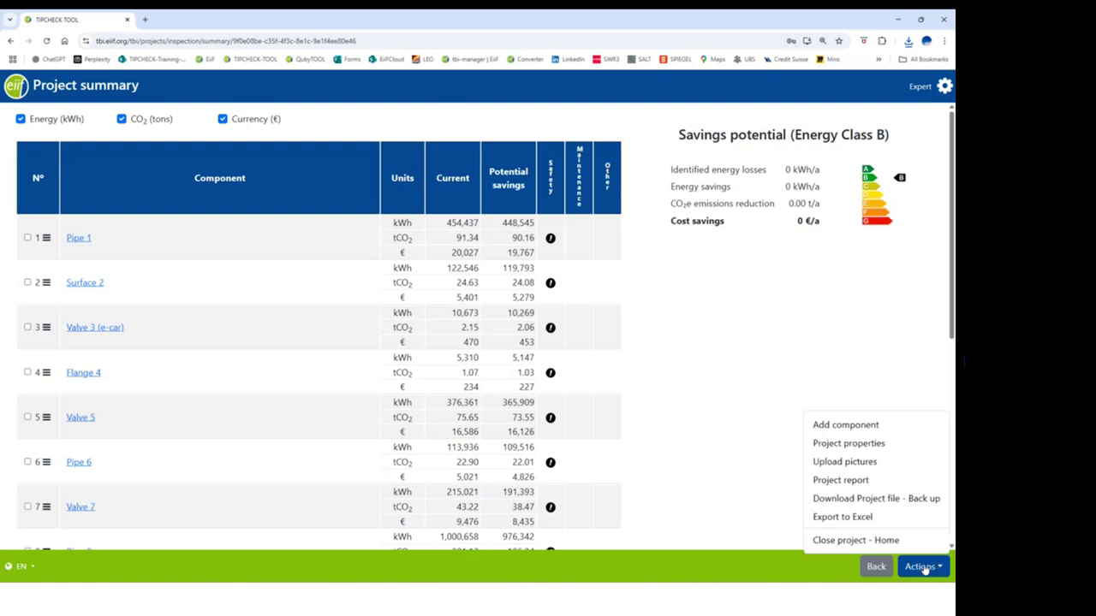
pyautogui.click(847, 540)
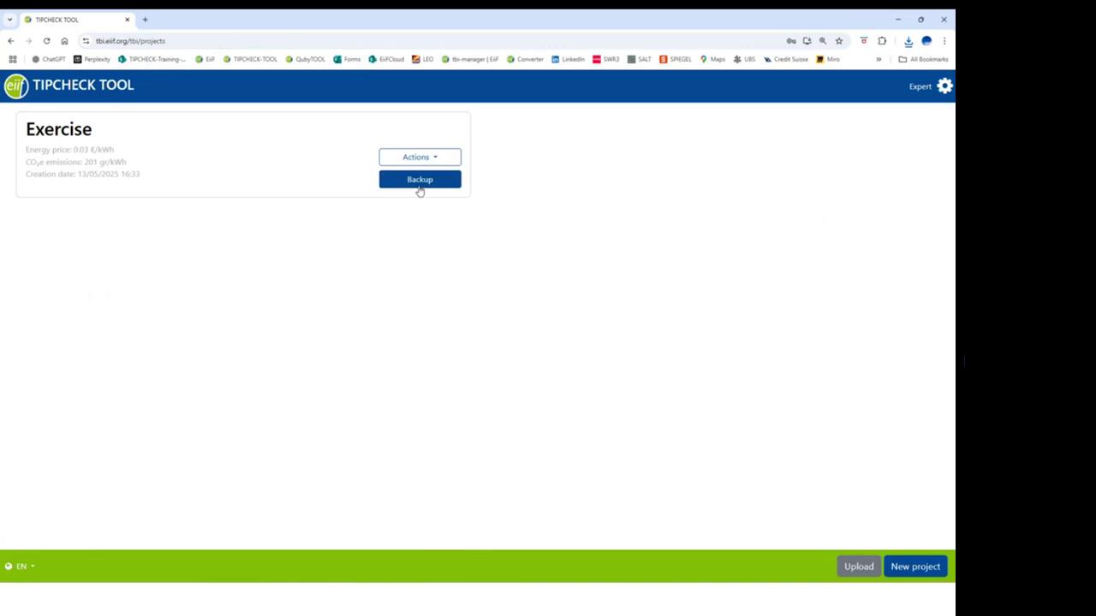
# Step: Delete the project list from browser memory again using the user profile's browser data management
pyautogui.click(943, 90)
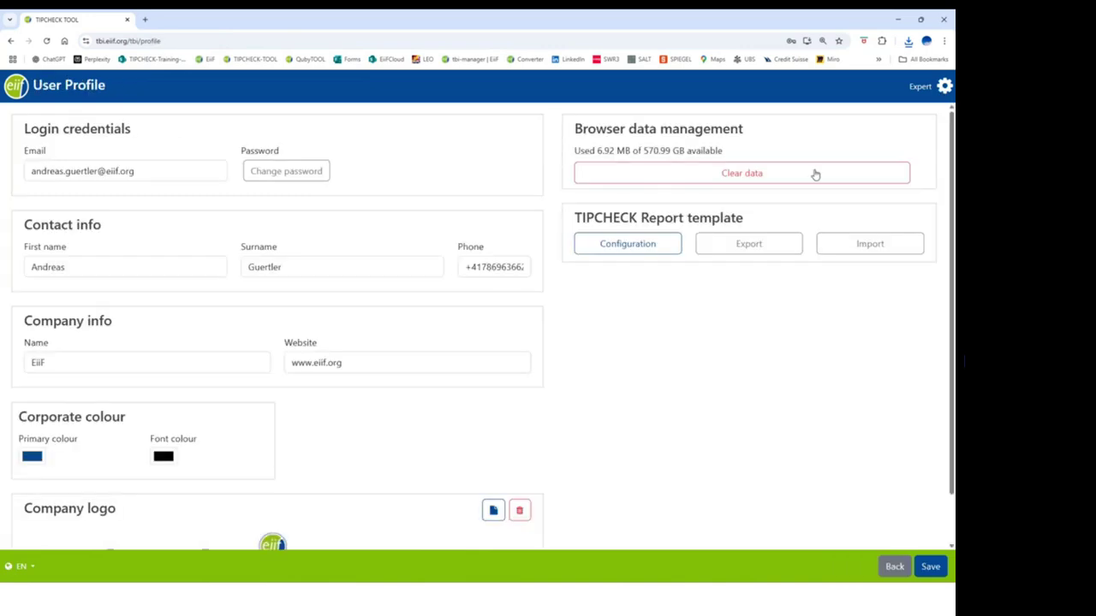
pyautogui.click(794, 178)
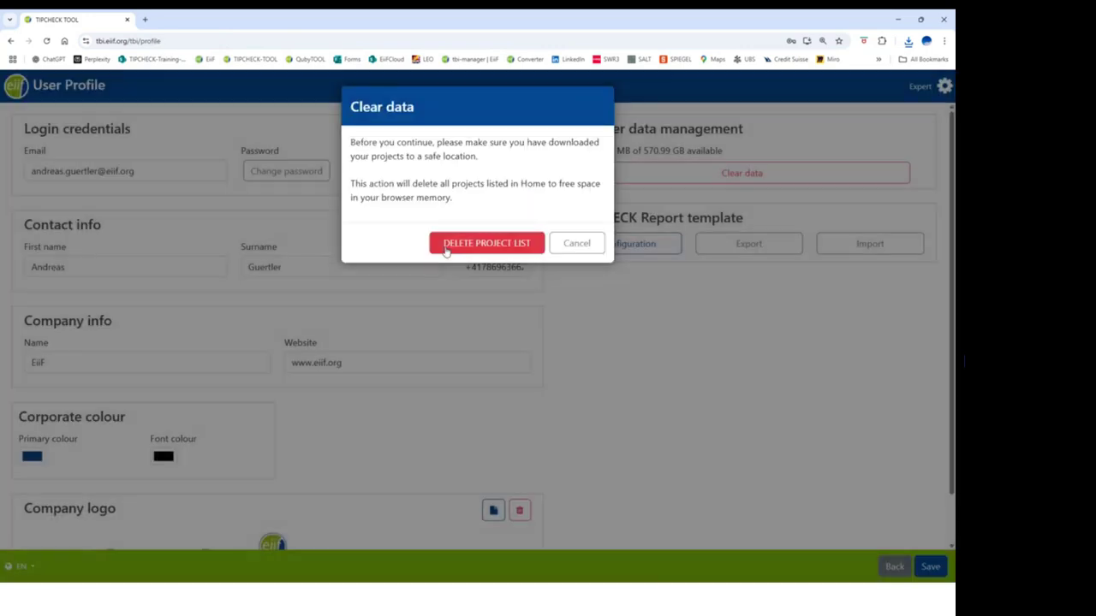
pyautogui.click(446, 248)
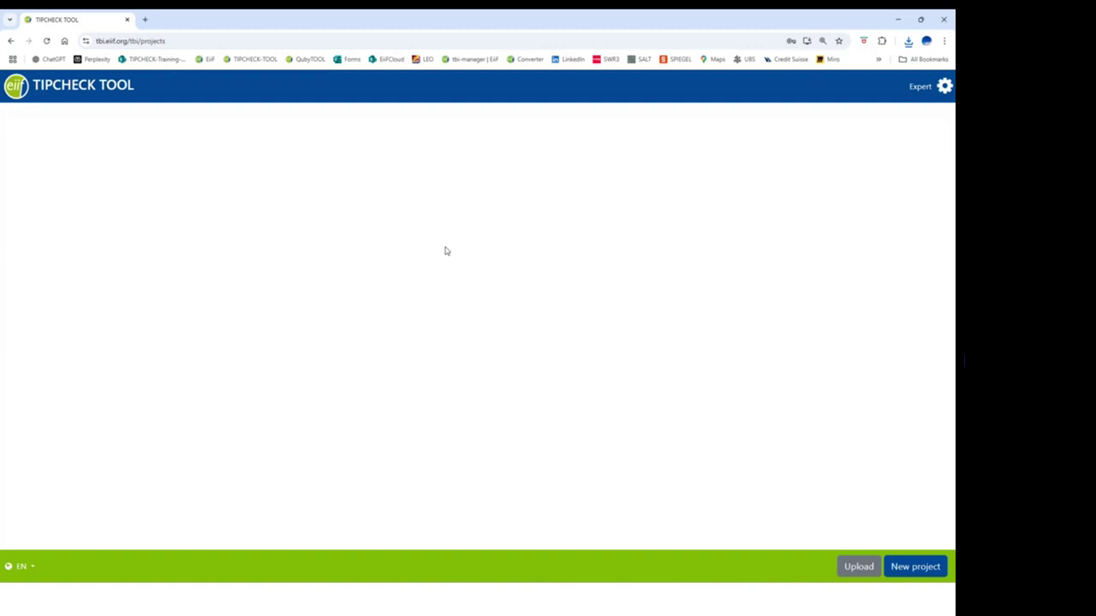